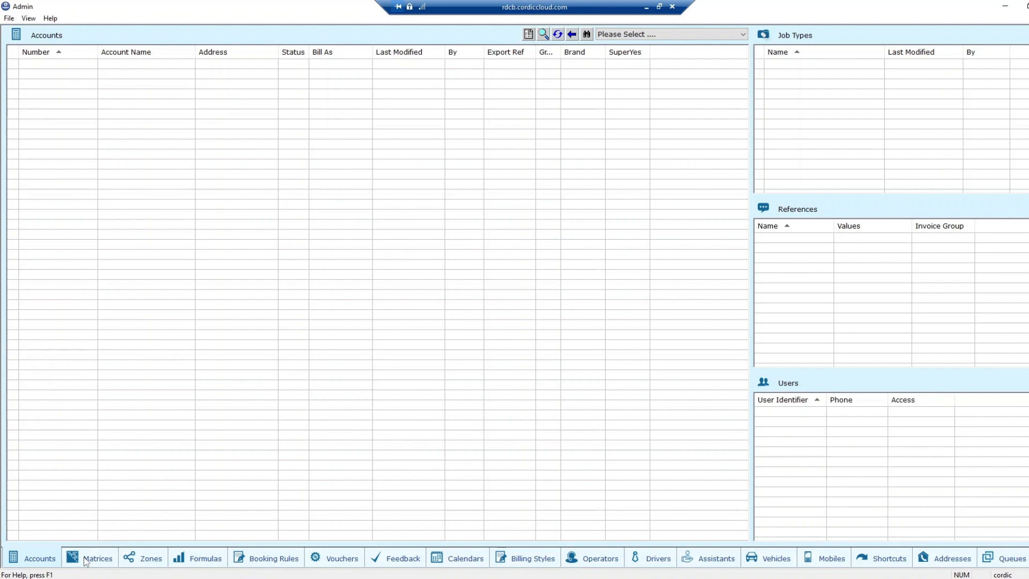
# Step: Create a new pricing matrix named "Saloon Postcode" with reverse matching allowed
pyautogui.click(86, 559)
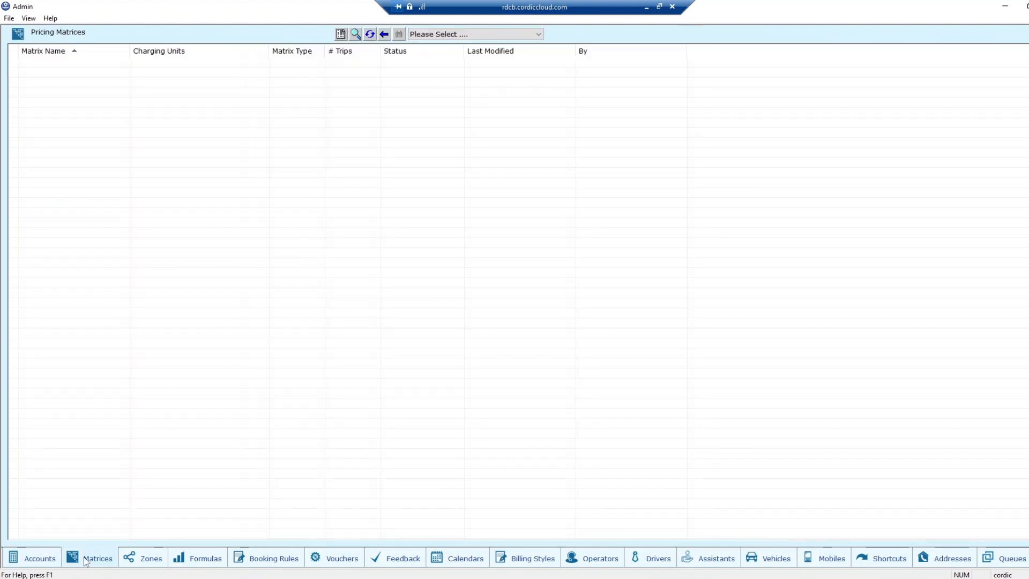
pyautogui.rightClick(344, 150)
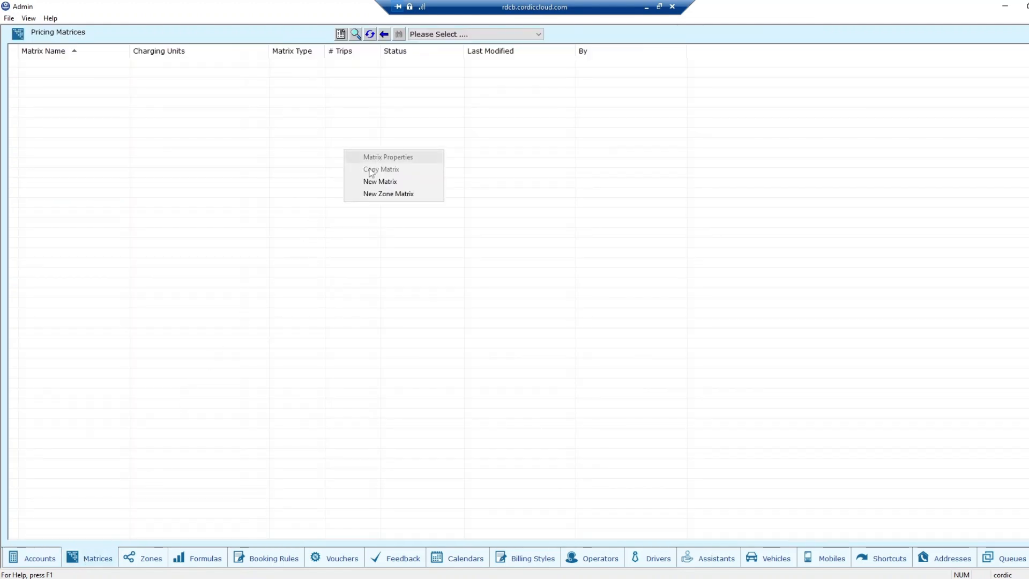
pyautogui.click(383, 182)
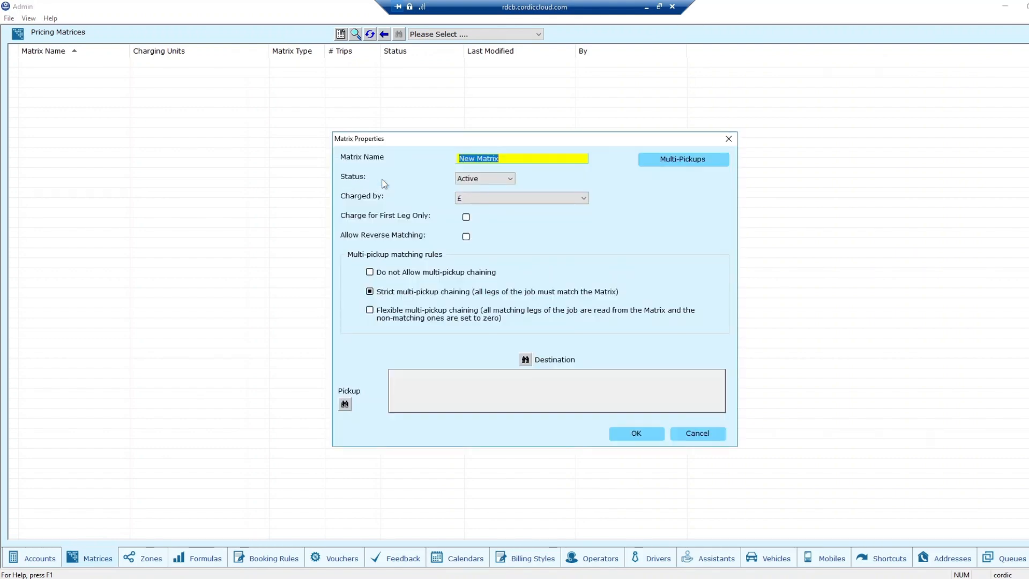
pyautogui.write('Saloon ')
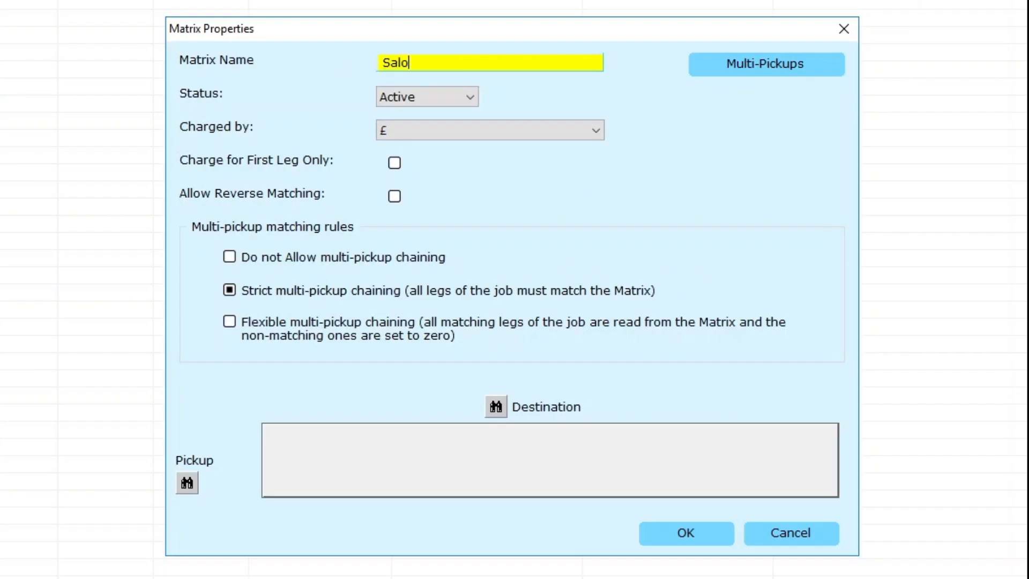
pyautogui.write('Postcode')
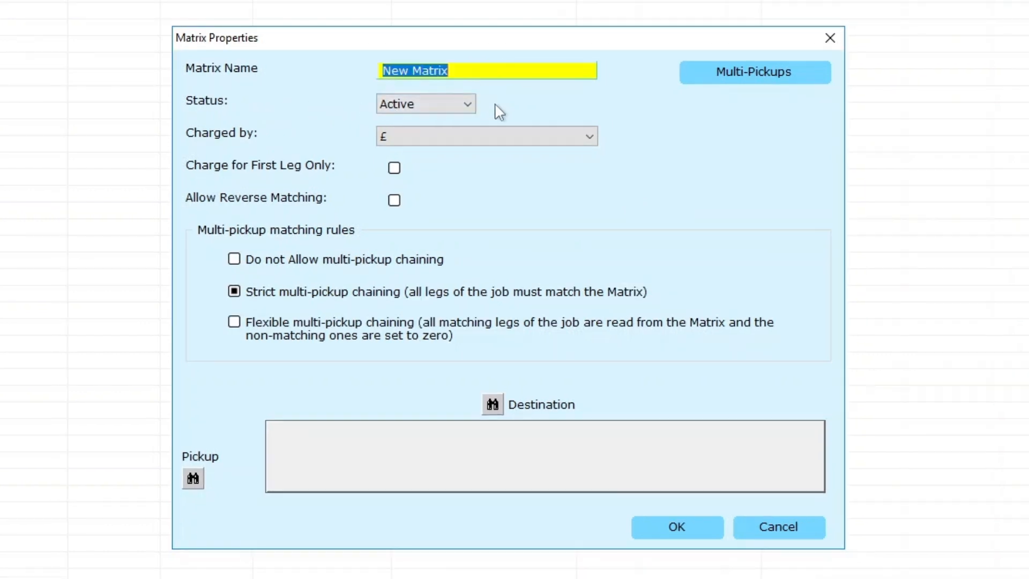
pyautogui.click(486, 70)
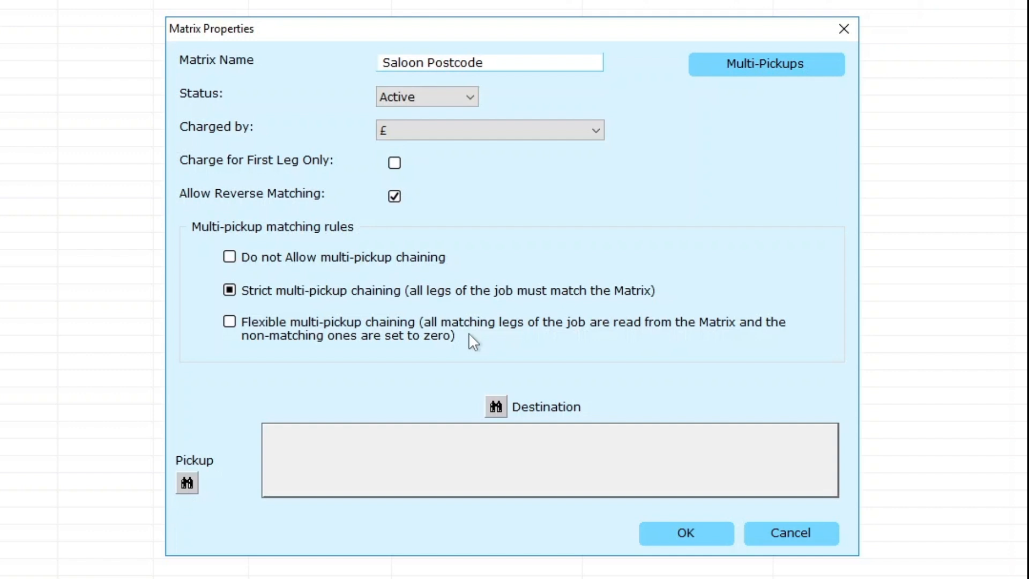
# Step: Begin a new pickup and destination in the matrix using the partial postcode CB24 4
pyautogui.rightClick(375, 459)
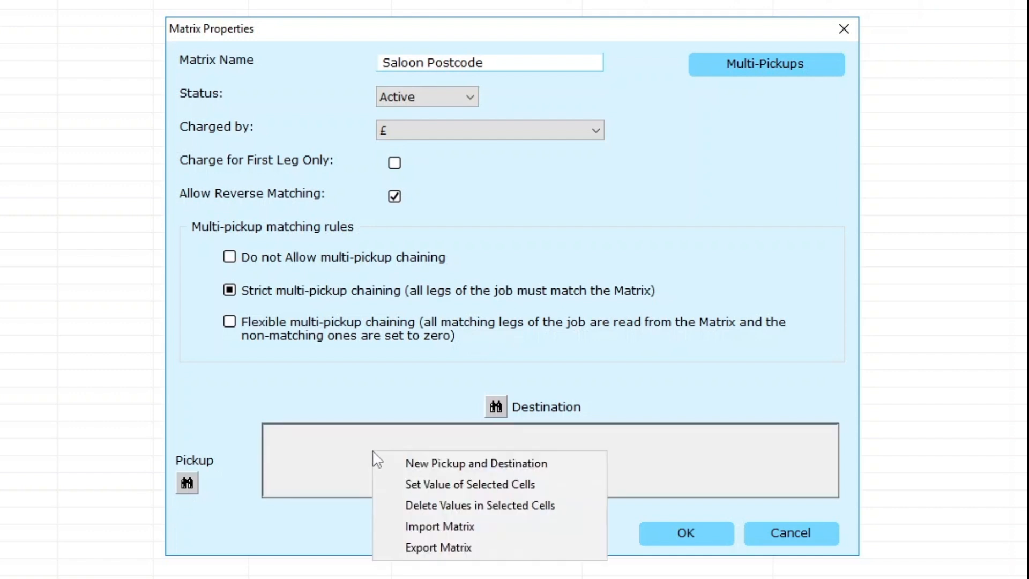
pyautogui.click(424, 464)
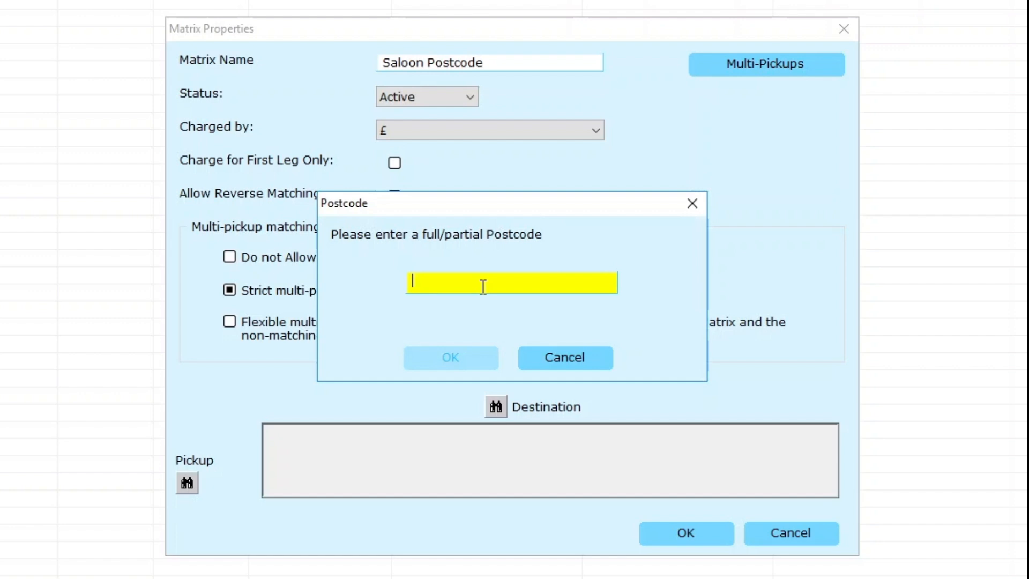
pyautogui.write('CB')
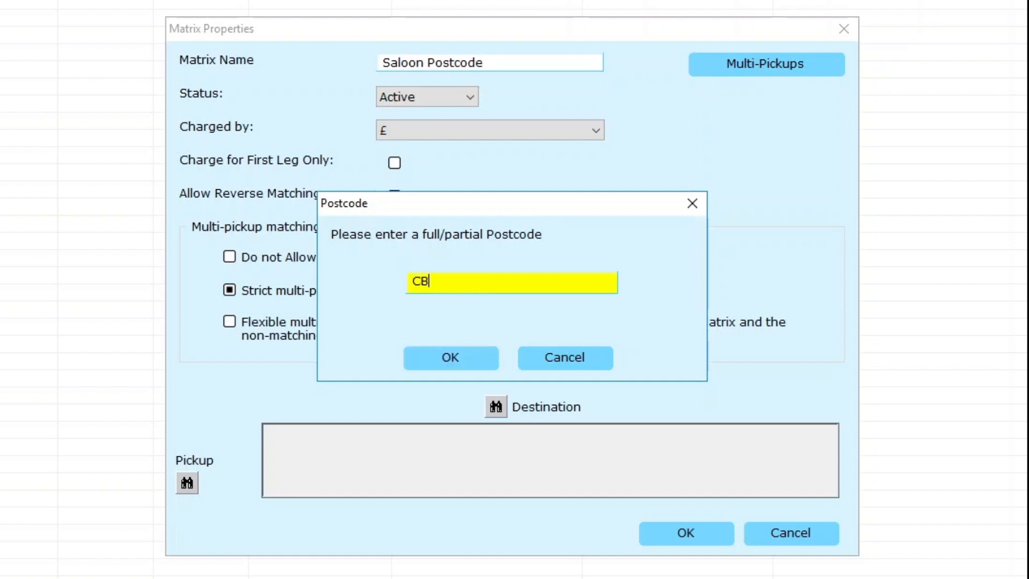
pyautogui.write('22')
pyautogui.press('BackSpace')
pyautogui.write('4 4')
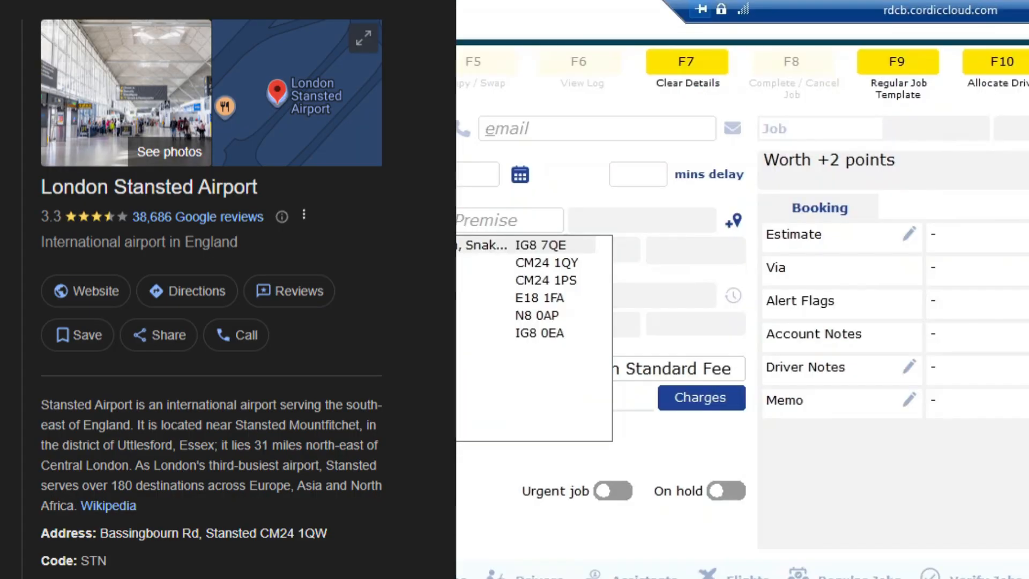
# Step: Switch to the booking form and choose the address suggestion with postcode CM24 1PS
pyautogui.press('Down')
pyautogui.press('Down')
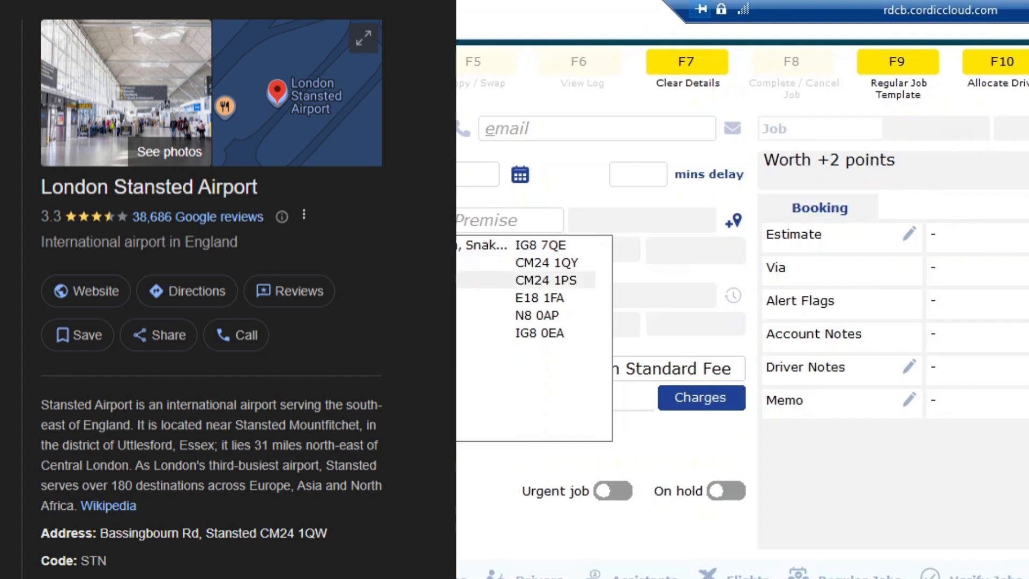
pyautogui.press('Return')
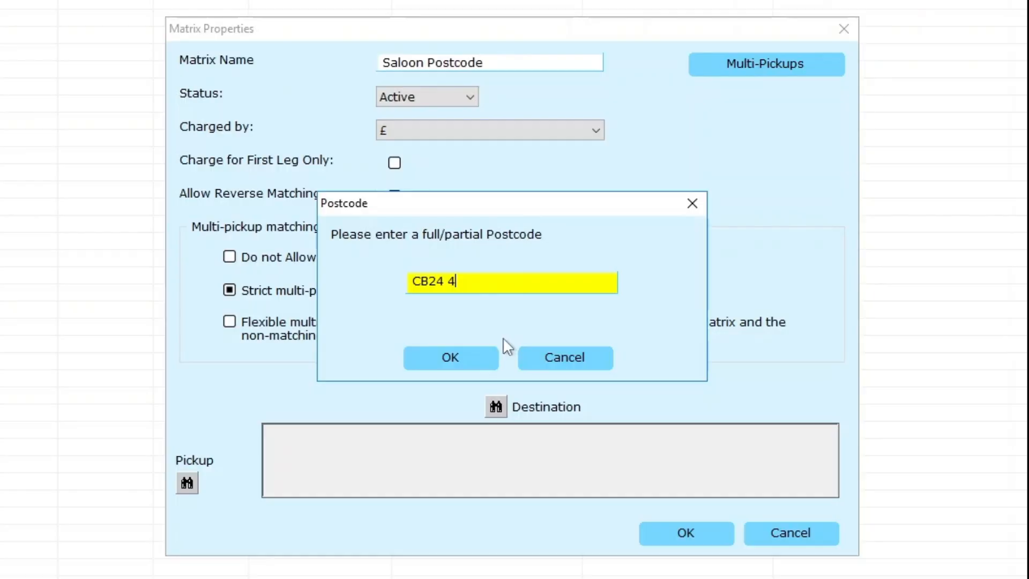
pyautogui.click(484, 357)
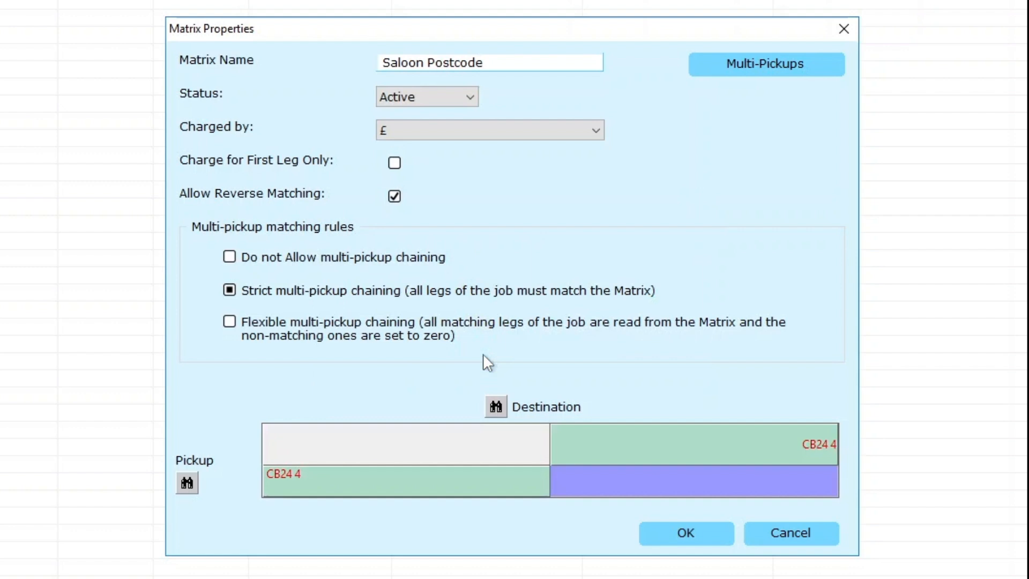
pyautogui.rightClick(688, 441)
pyautogui.click(722, 452)
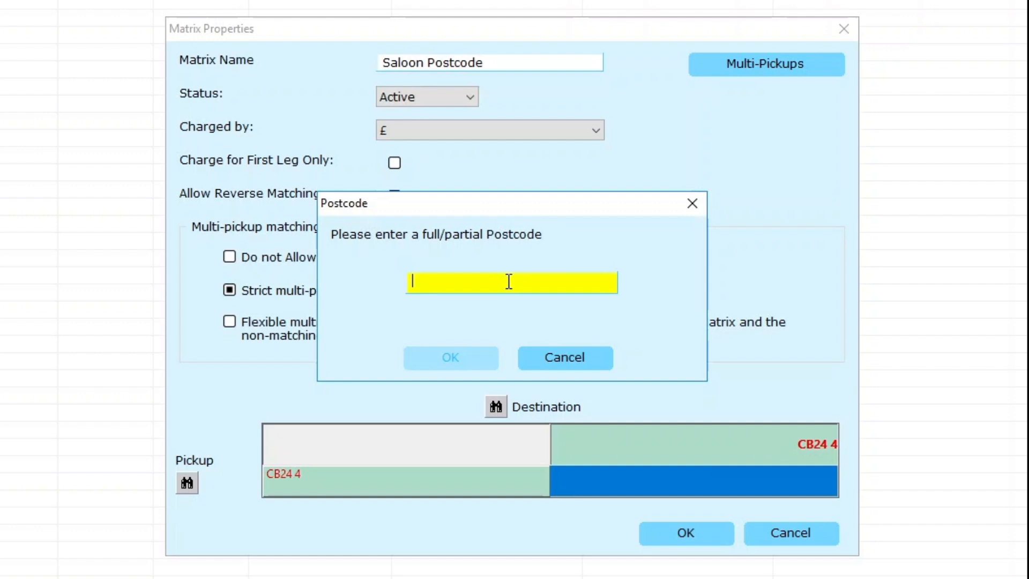
pyautogui.write('CM241QW')
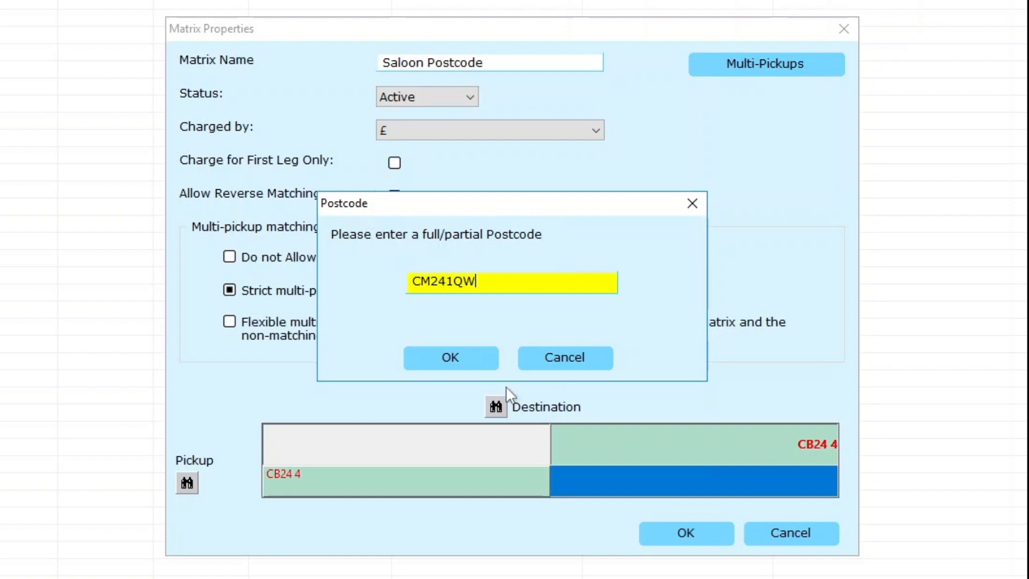
pyautogui.click(473, 355)
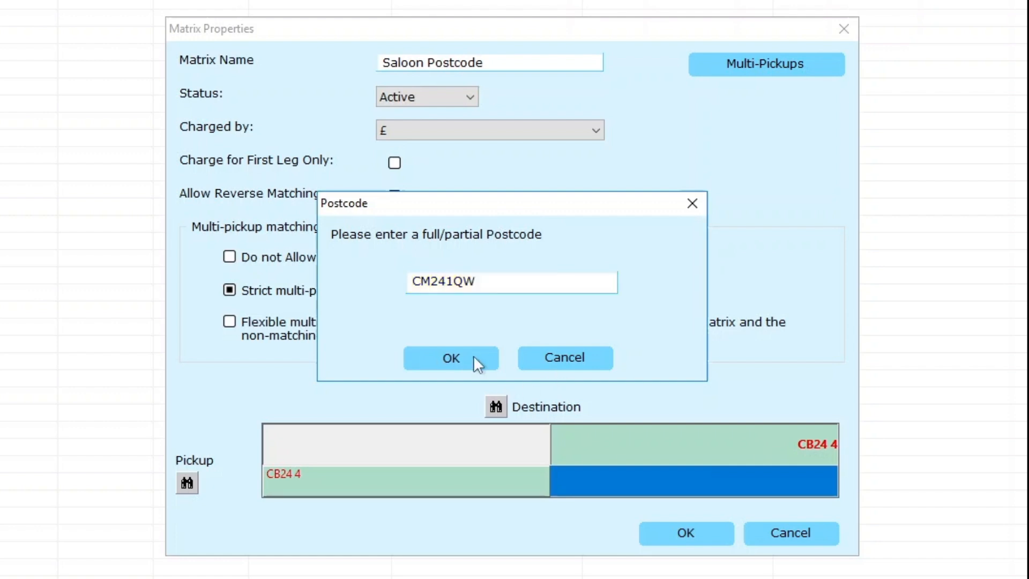
pyautogui.rightClick(522, 436)
pyautogui.click(557, 467)
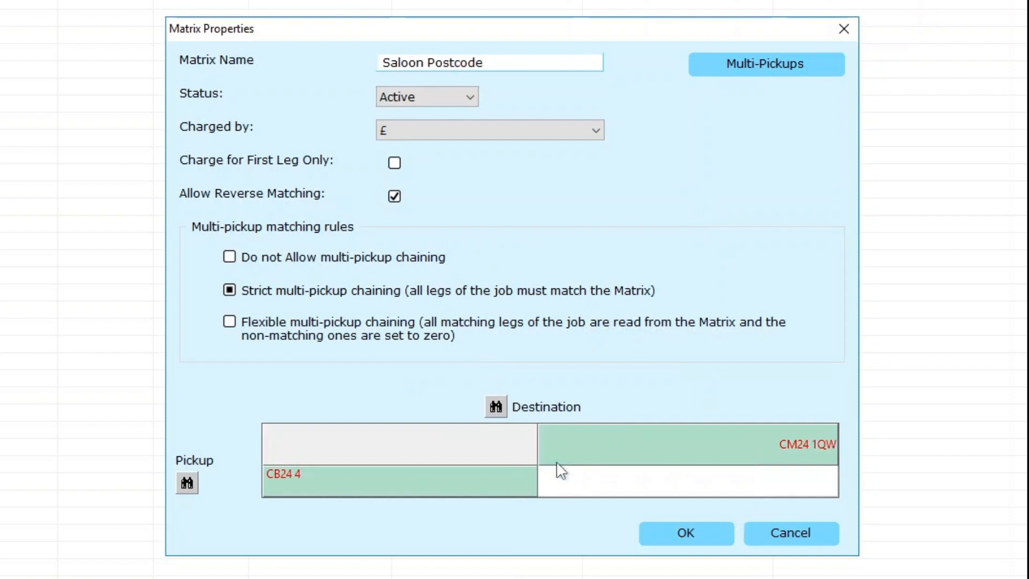
# Step: Set the price of the trip from CB24 4 to CM24 1QW to 50
pyautogui.rightClick(682, 486)
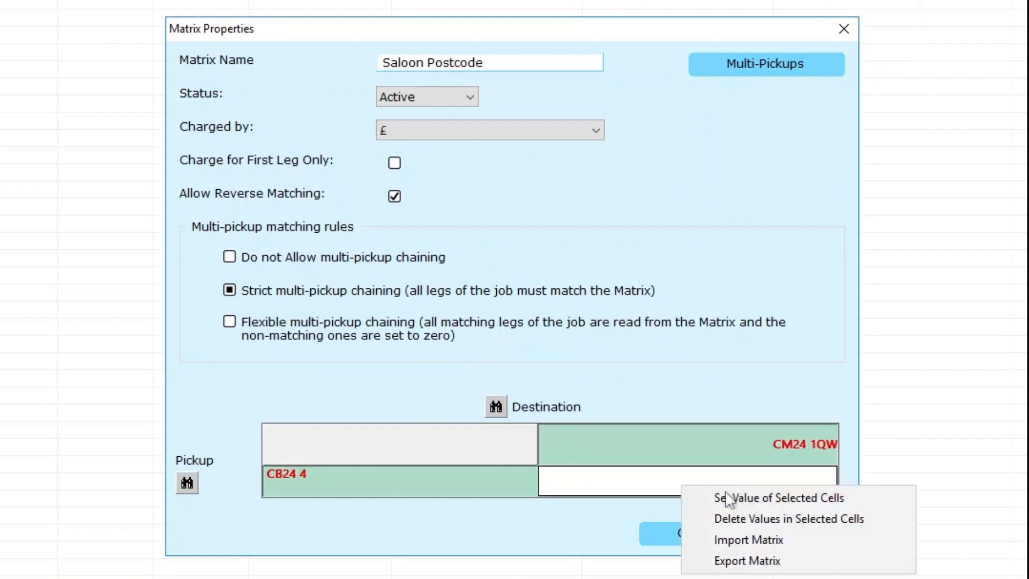
pyautogui.click(734, 495)
pyautogui.click(528, 285)
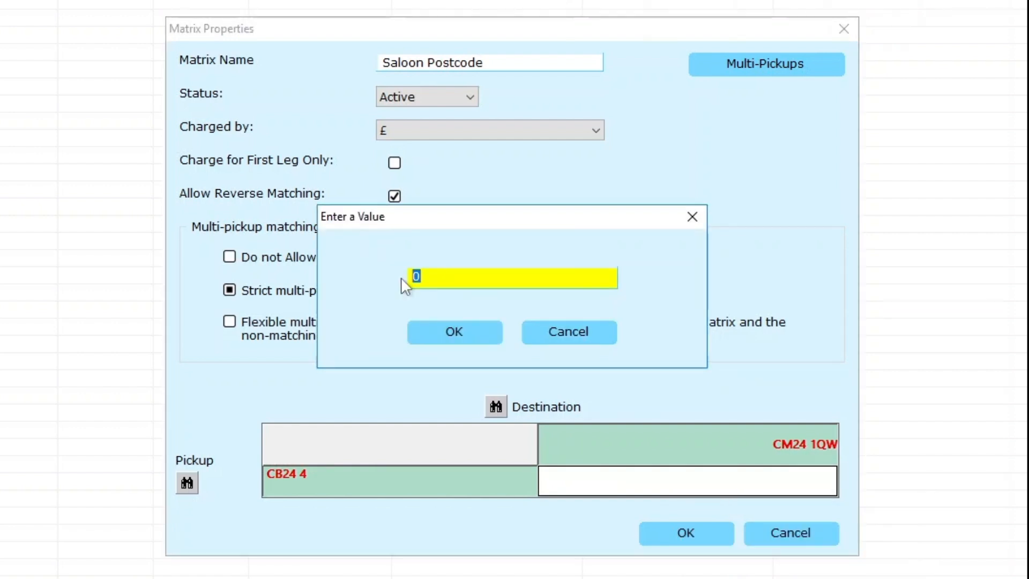
pyautogui.write('50')
pyautogui.click(484, 330)
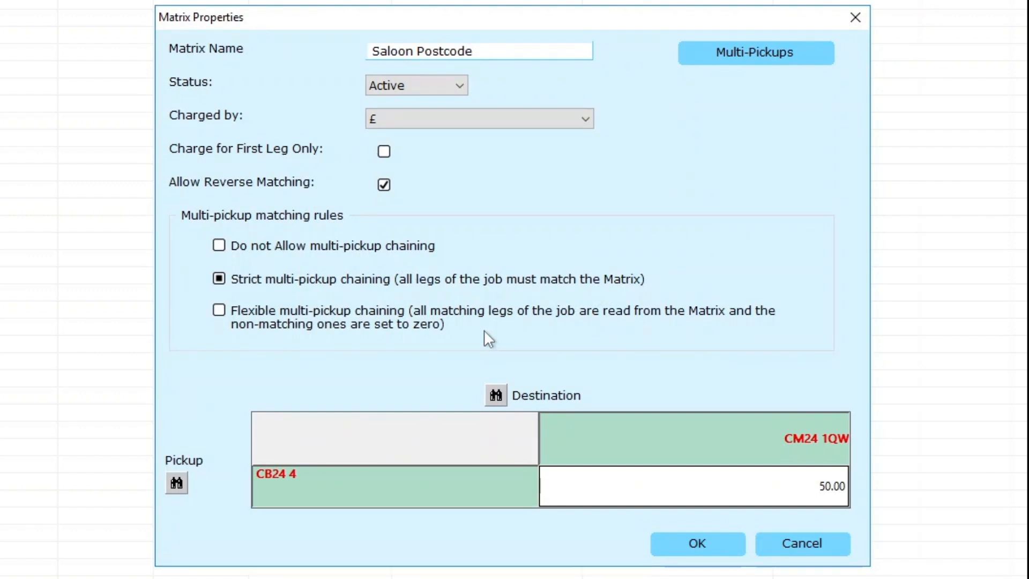
# Step: Add another destination postcode alongside CM24 1QW in the matrix
pyautogui.rightClick(731, 436)
pyautogui.click(780, 448)
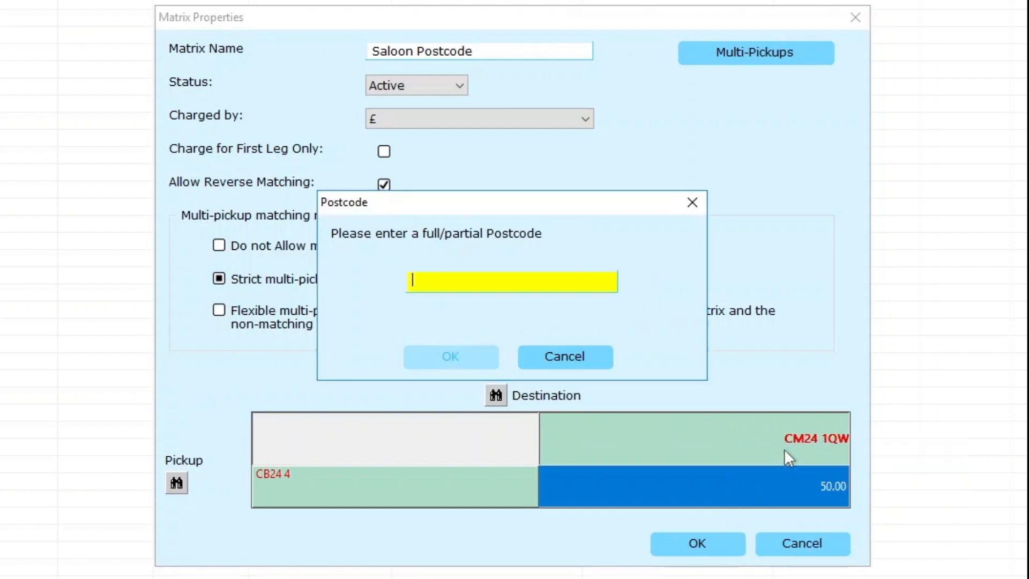
pyautogui.write('CM24')
pyautogui.press('Return')
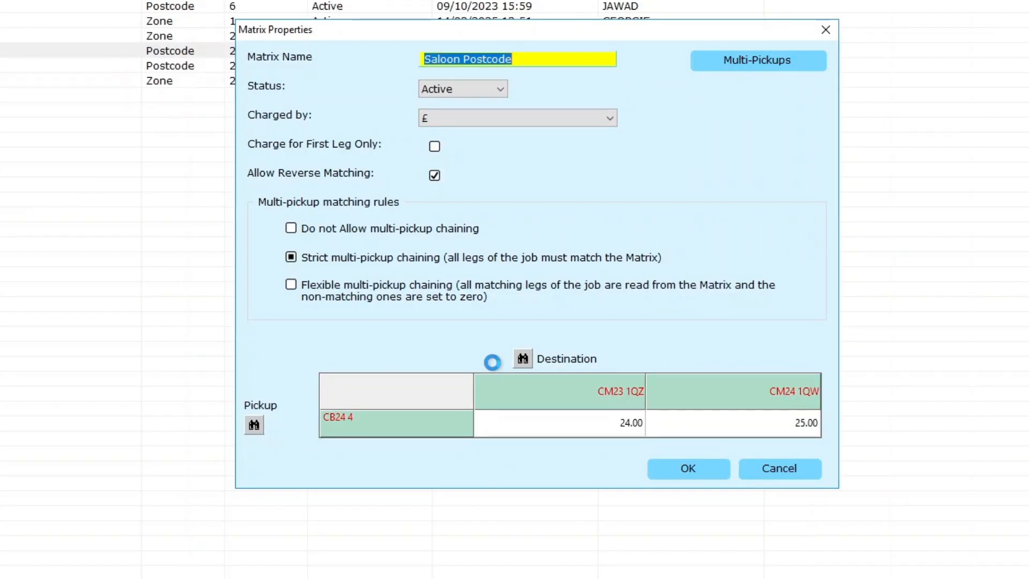
# Step: Filter the matrix to show only trips whose destination postcode begins with CM24
pyautogui.click(523, 359)
pyautogui.write('CM24')
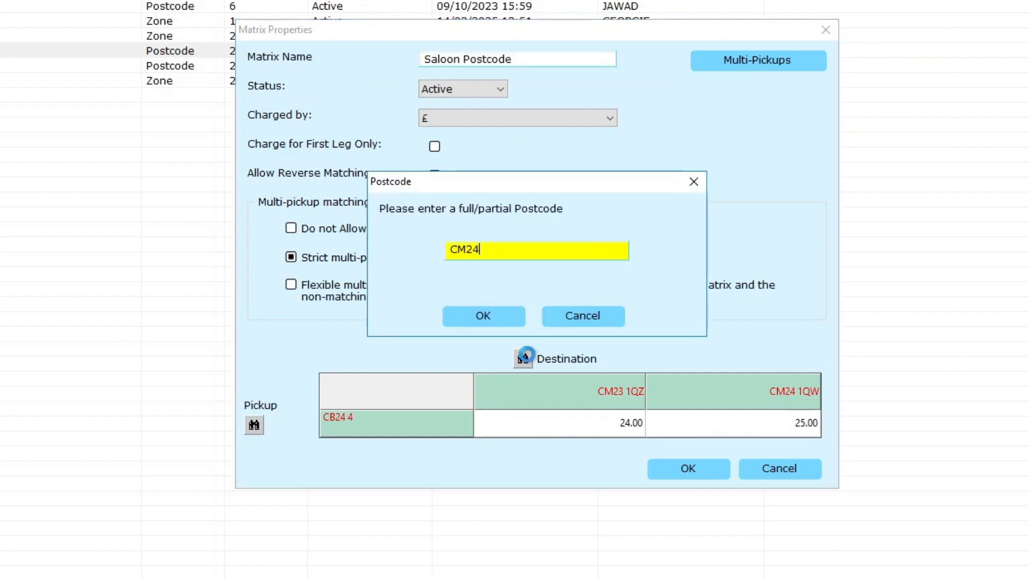
pyautogui.press('Return')
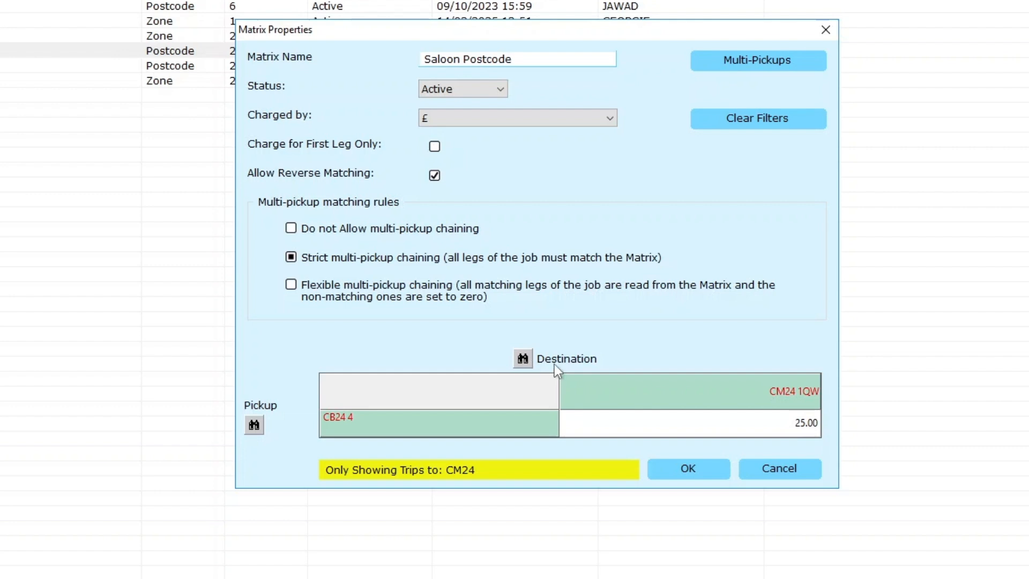
pyautogui.rightClick(770, 411)
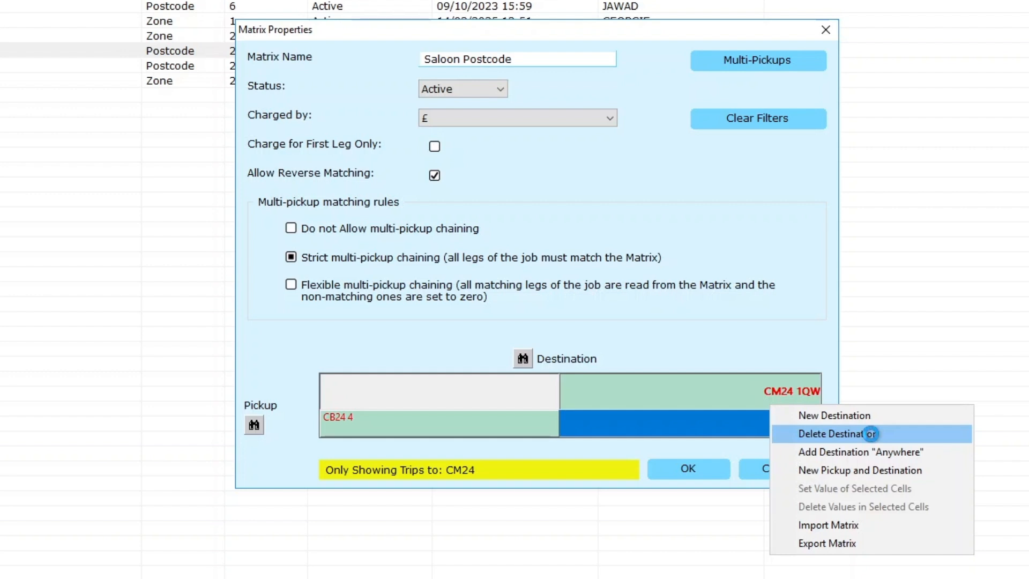
pyautogui.click(664, 323)
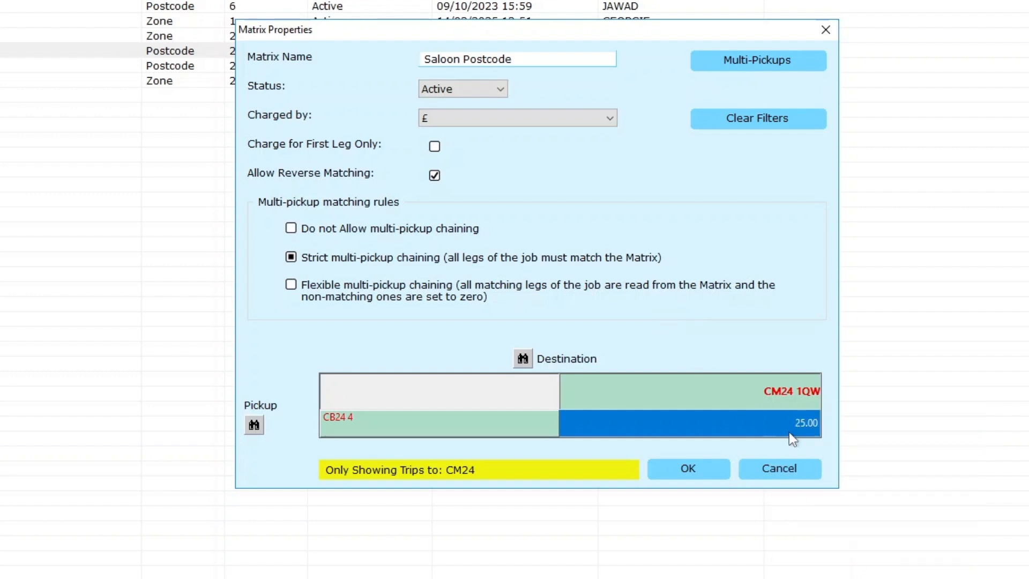
# Step: Set the price of the filtered trip from CB24 4 to CM24 1QW to 30
pyautogui.rightClick(791, 426)
pyautogui.click(854, 435)
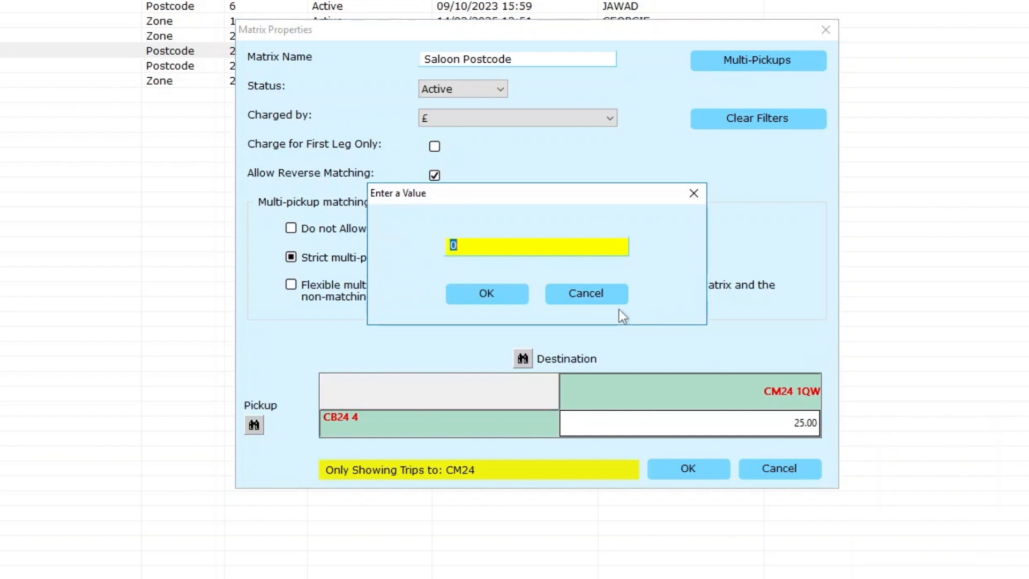
pyautogui.write('30')
pyautogui.press('Return')
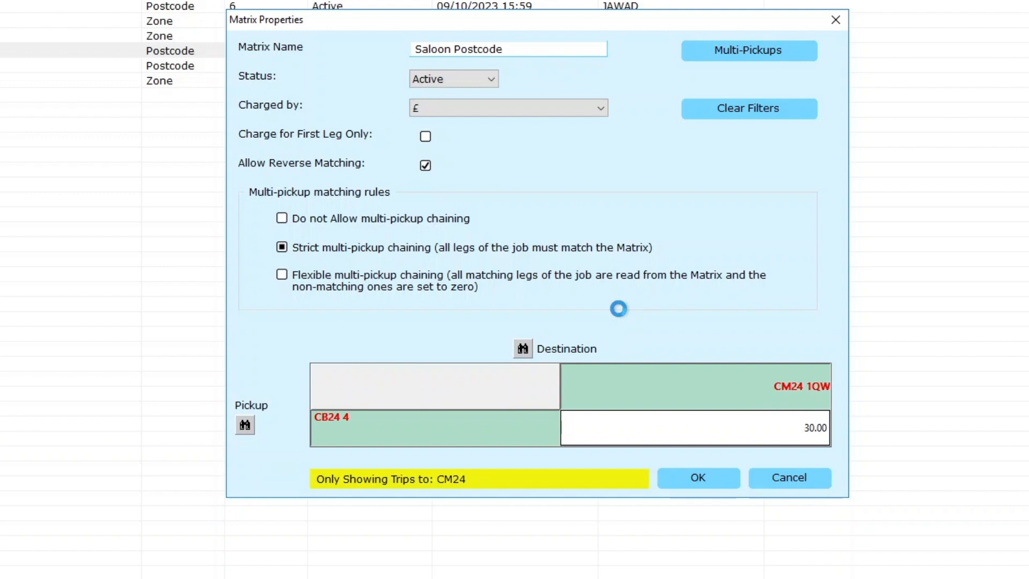
pyautogui.rightClick(669, 377)
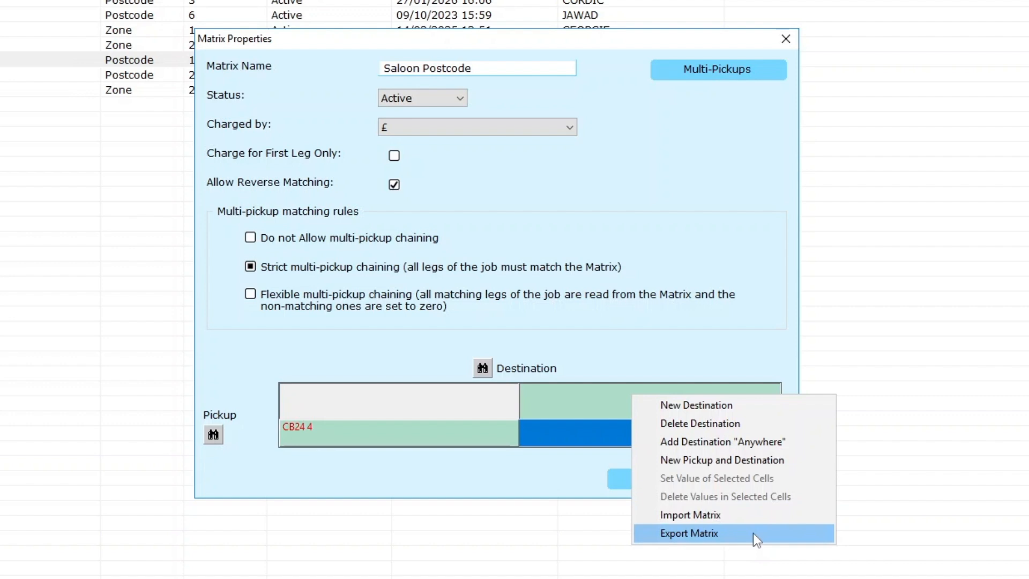
pyautogui.click(474, 484)
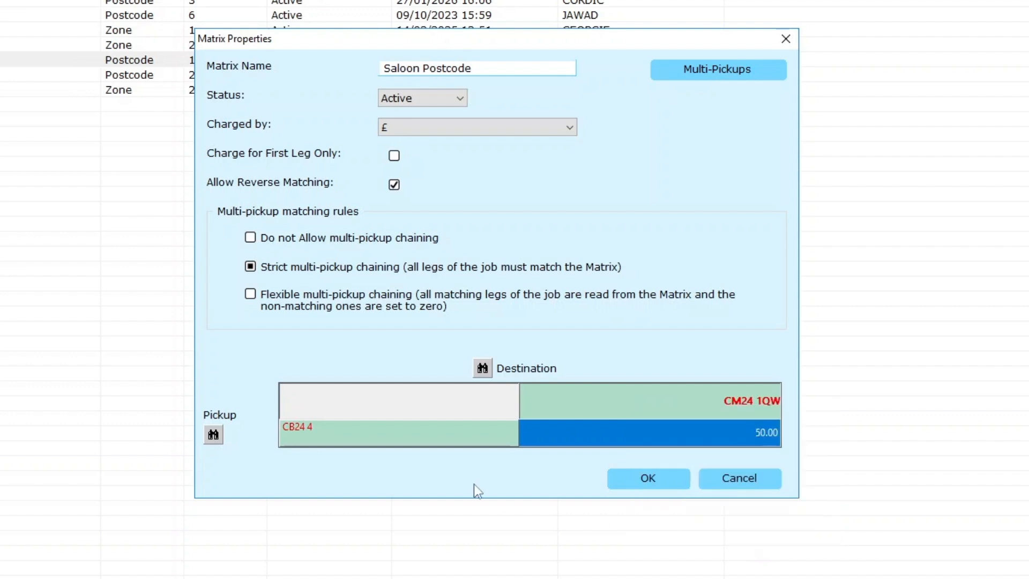